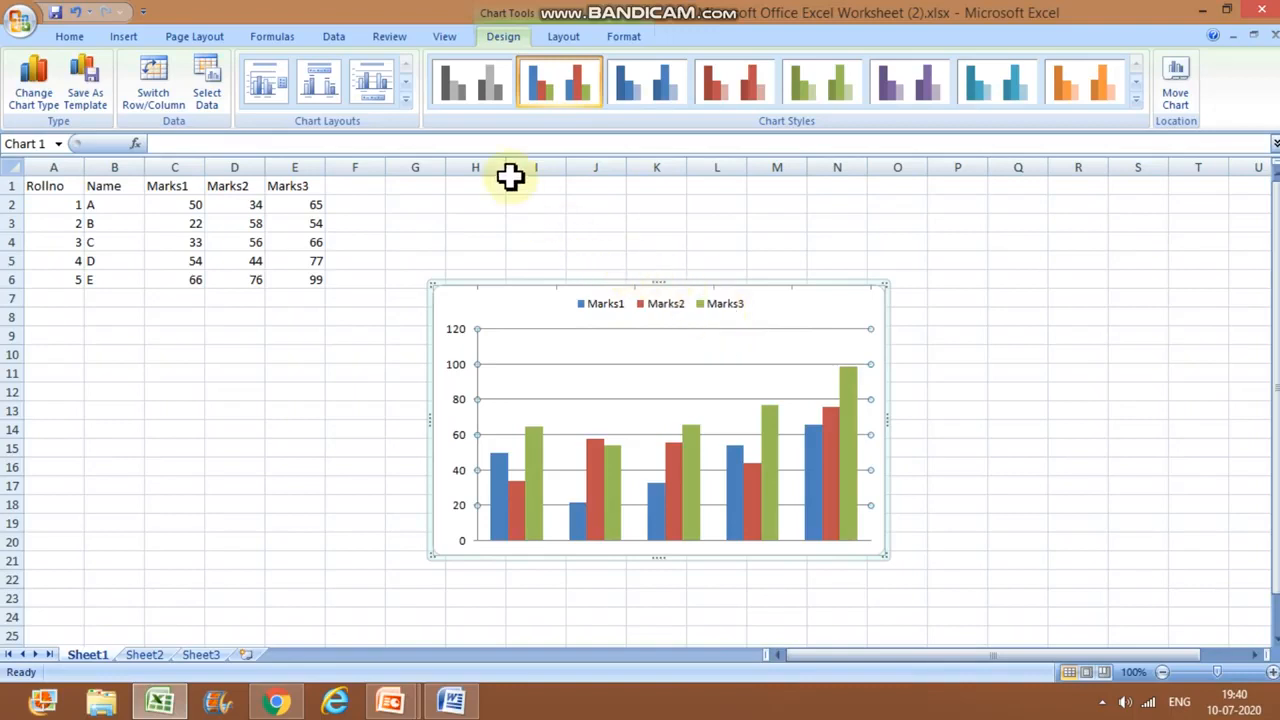
Move the column chart's legend to the left side of the plot
{"action": "left_click", "coordinate": [540, 378]}
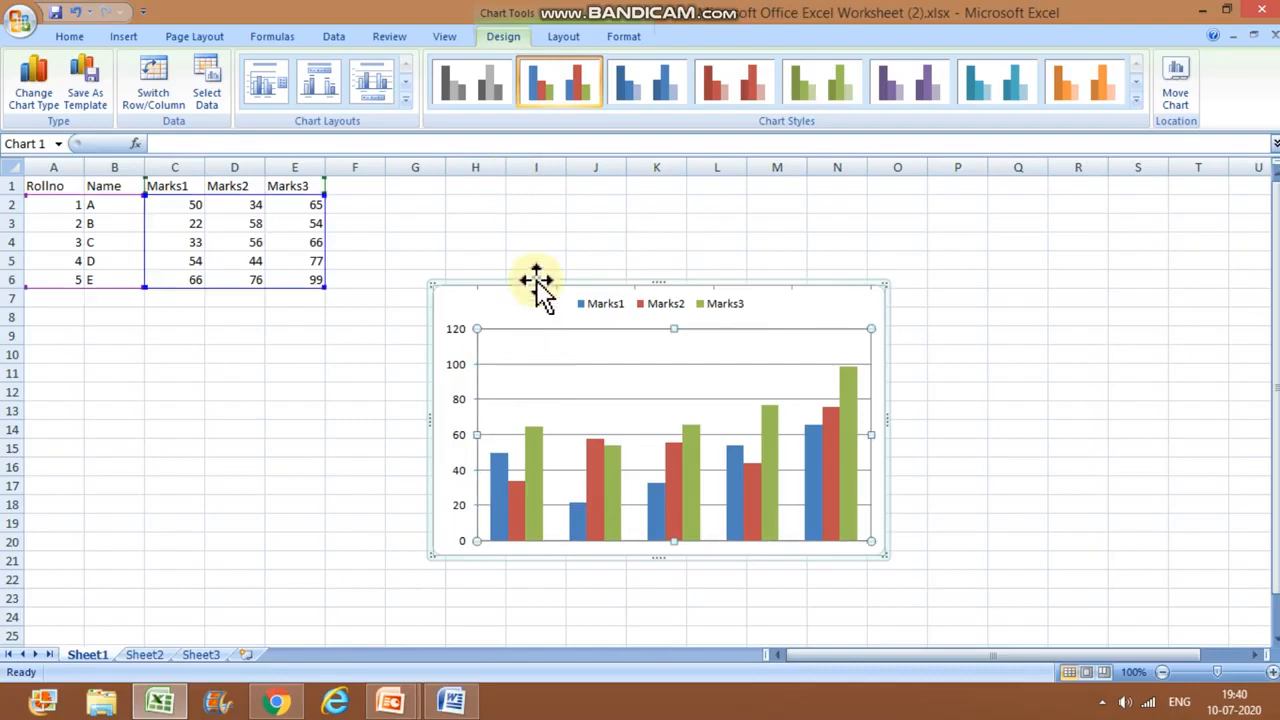
{"action": "left_click", "coordinate": [563, 37]}
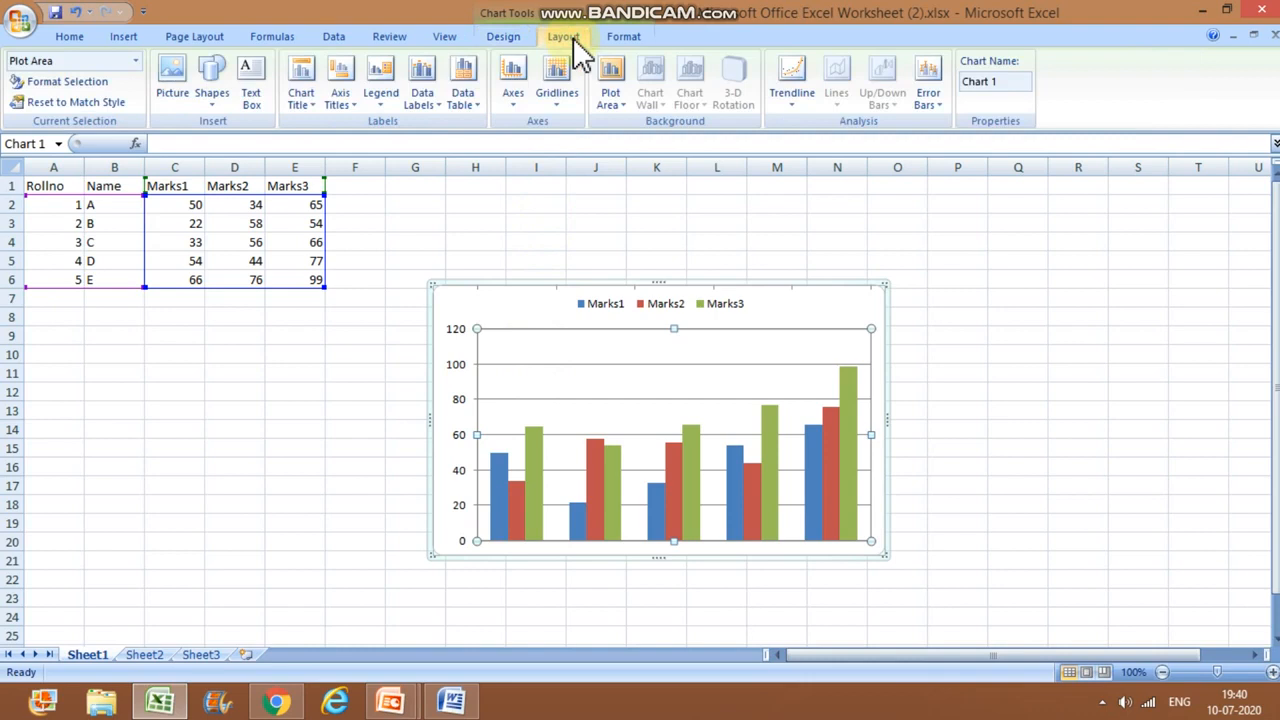
{"action": "left_click", "coordinate": [386, 101]}
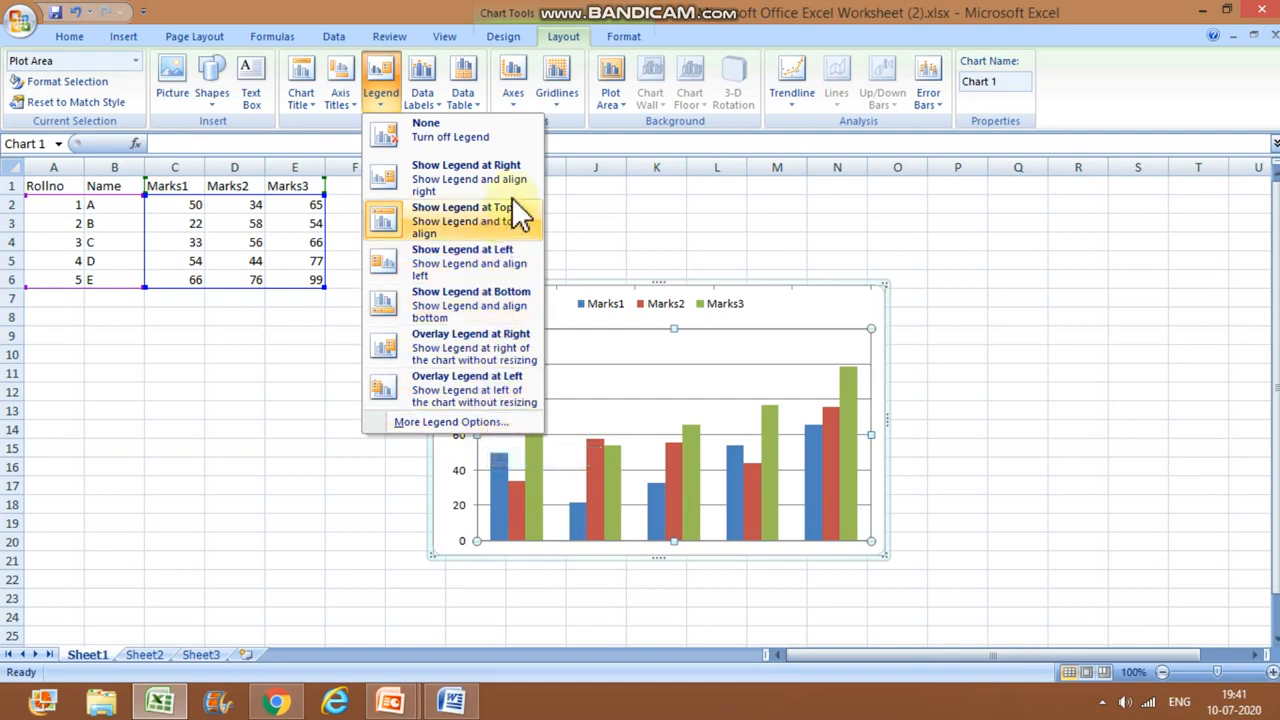
{"action": "left_click", "coordinate": [505, 247]}
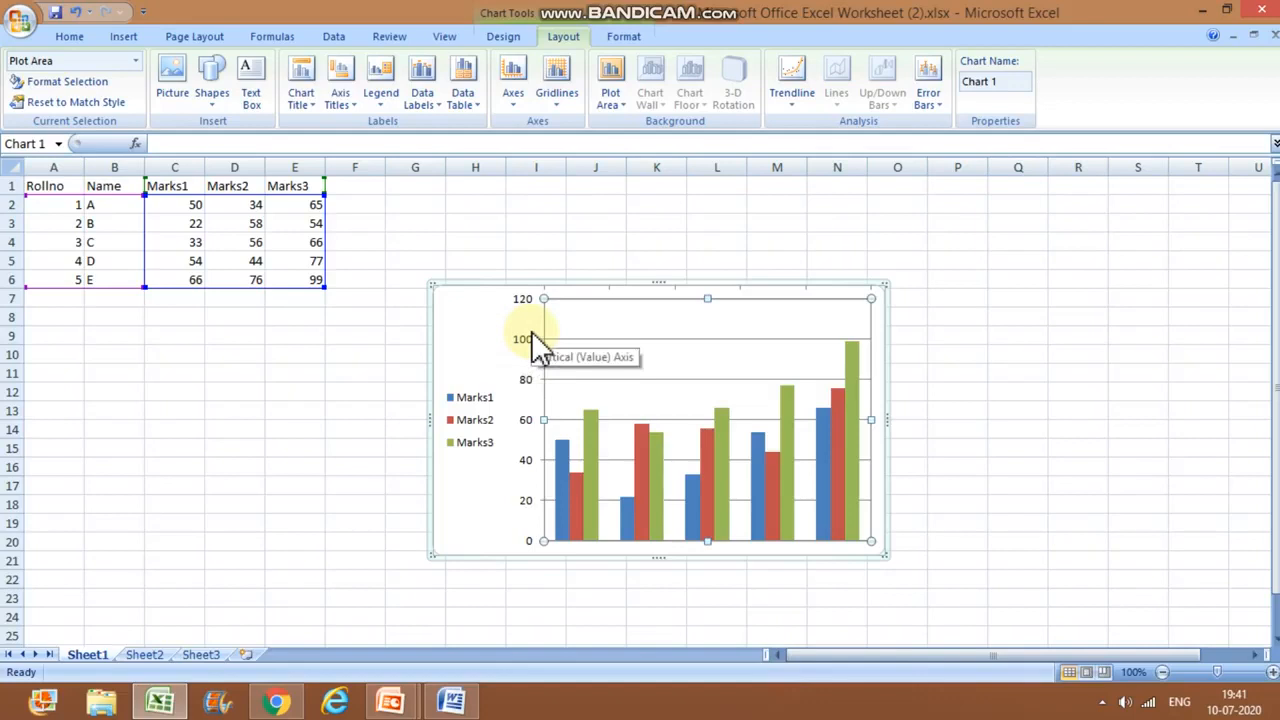
Show the chart's primary horizontal axis left to right with labels
{"action": "left_click", "coordinate": [846, 370]}
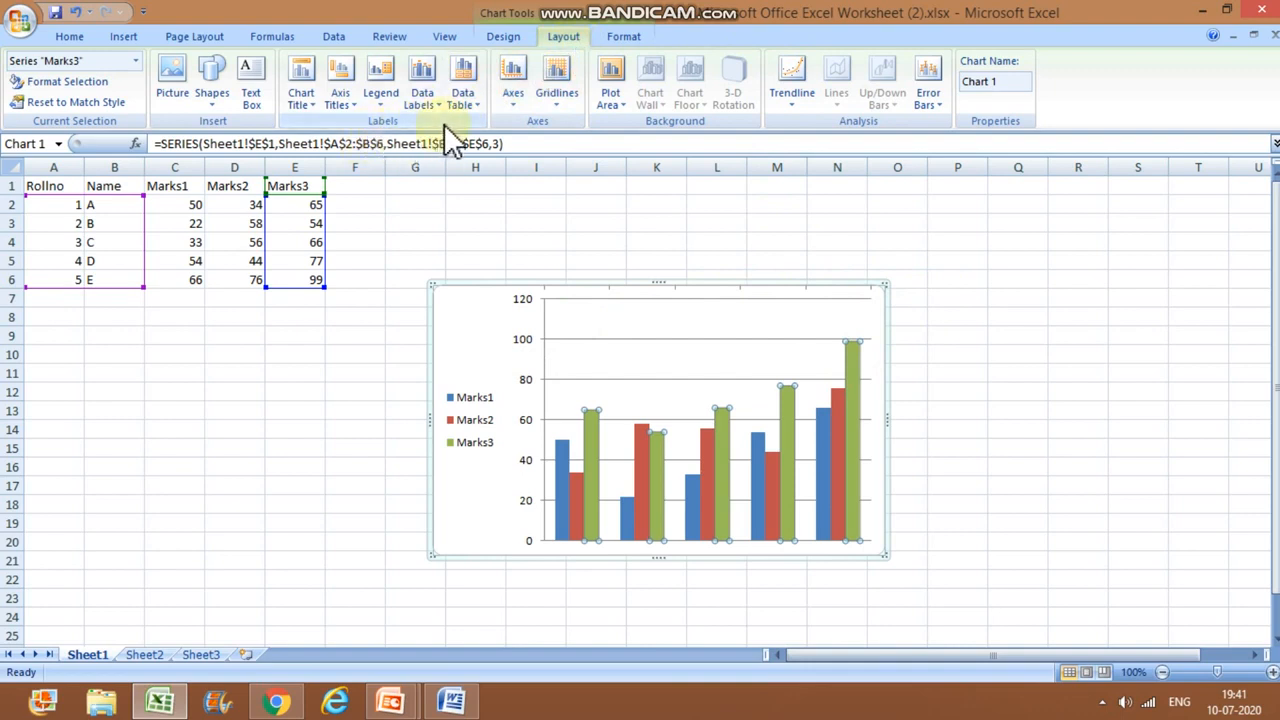
{"action": "left_click", "coordinate": [518, 104]}
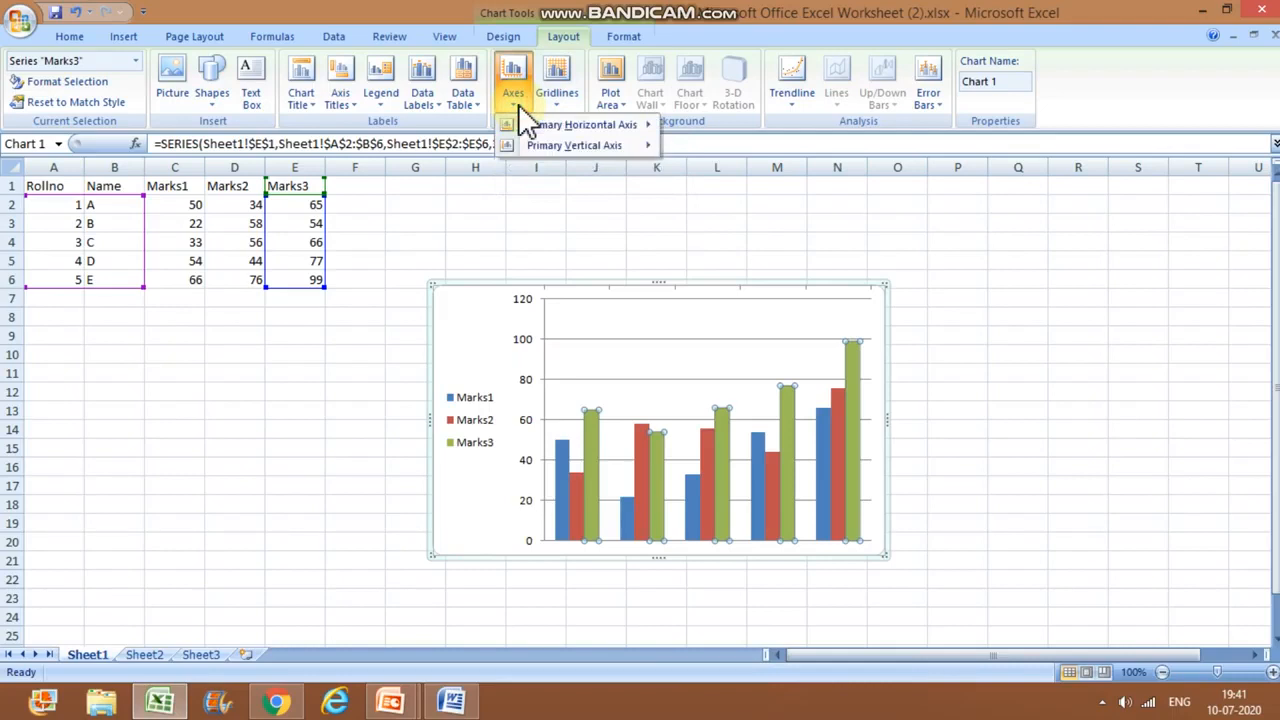
{"action": "mouse_move", "coordinate": [546, 127]}
{"action": "mouse_move", "coordinate": [618, 133]}
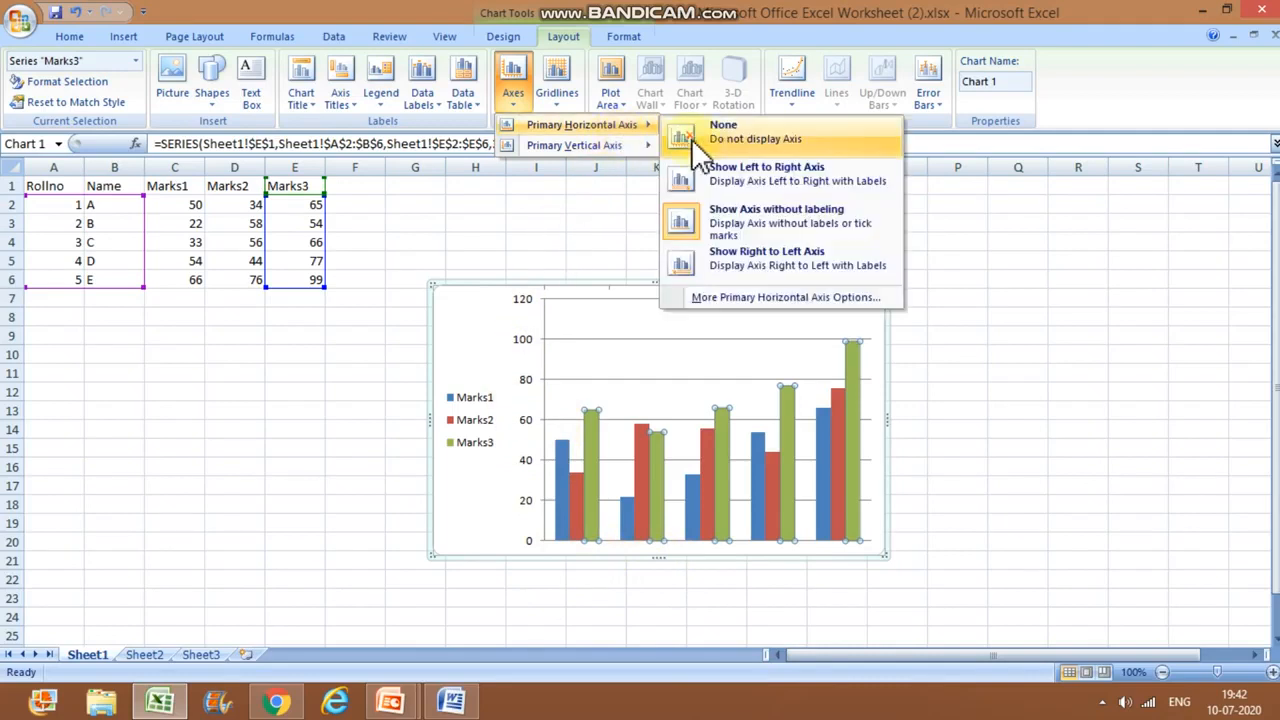
{"action": "left_click", "coordinate": [733, 187]}
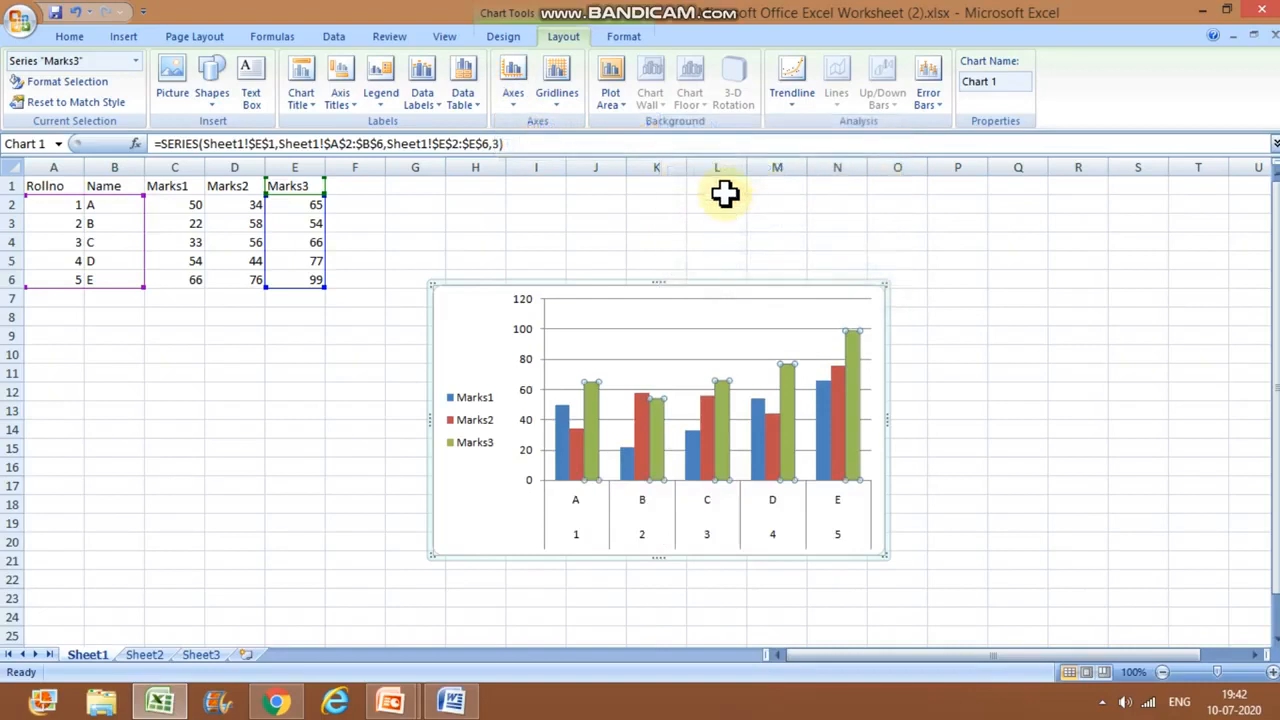
Try the primary horizontal axis without labeling and as a right-to-left axis
{"action": "left_click", "coordinate": [516, 95]}
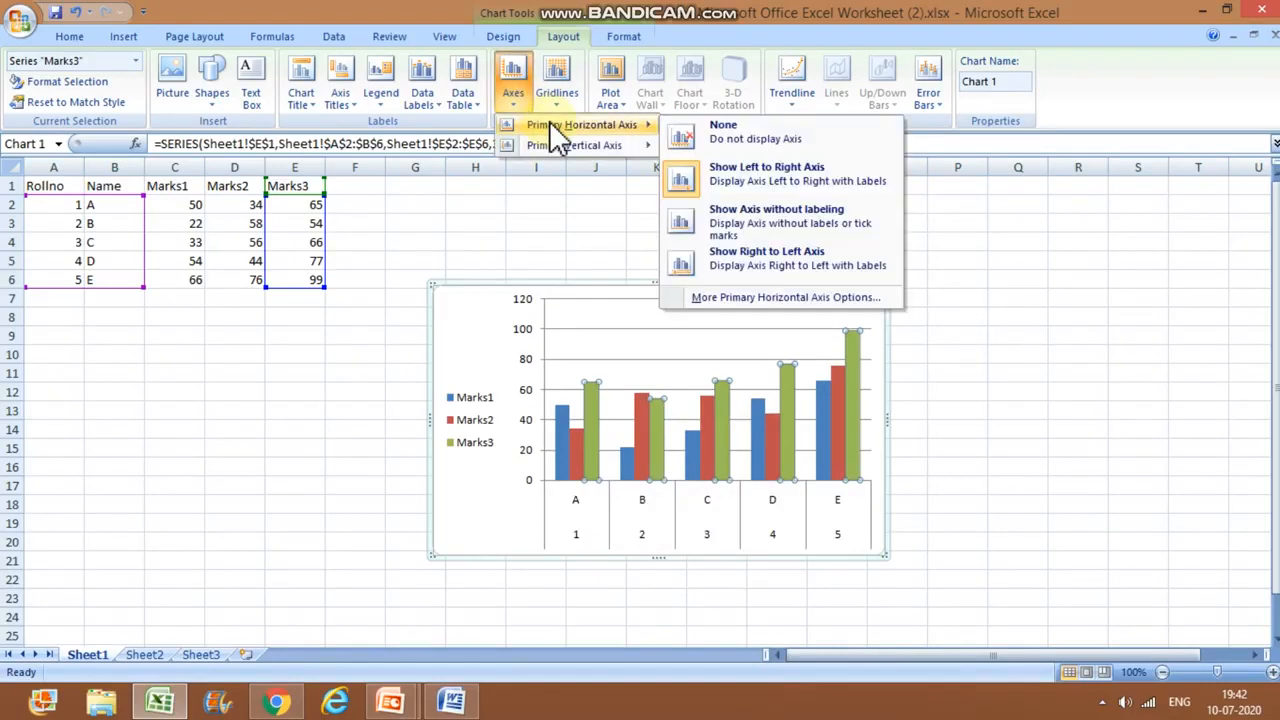
{"action": "left_click", "coordinate": [727, 215]}
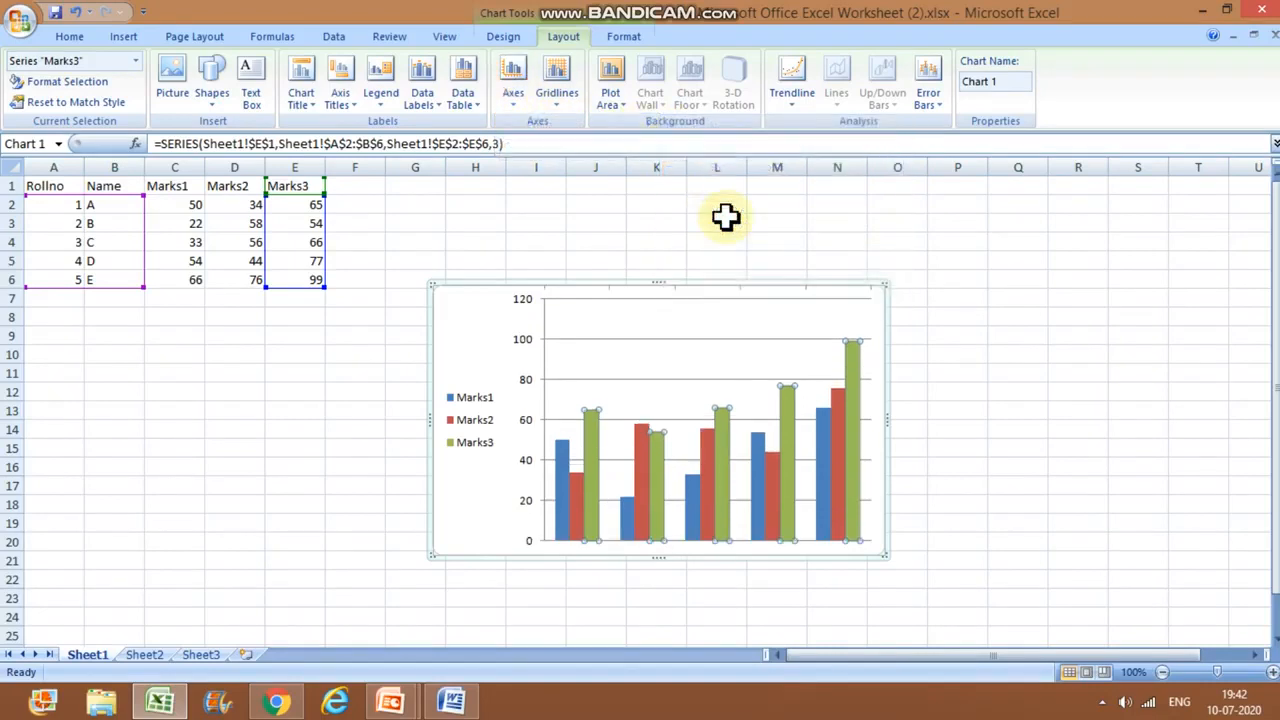
{"action": "left_click", "coordinate": [520, 84]}
{"action": "mouse_move", "coordinate": [569, 128]}
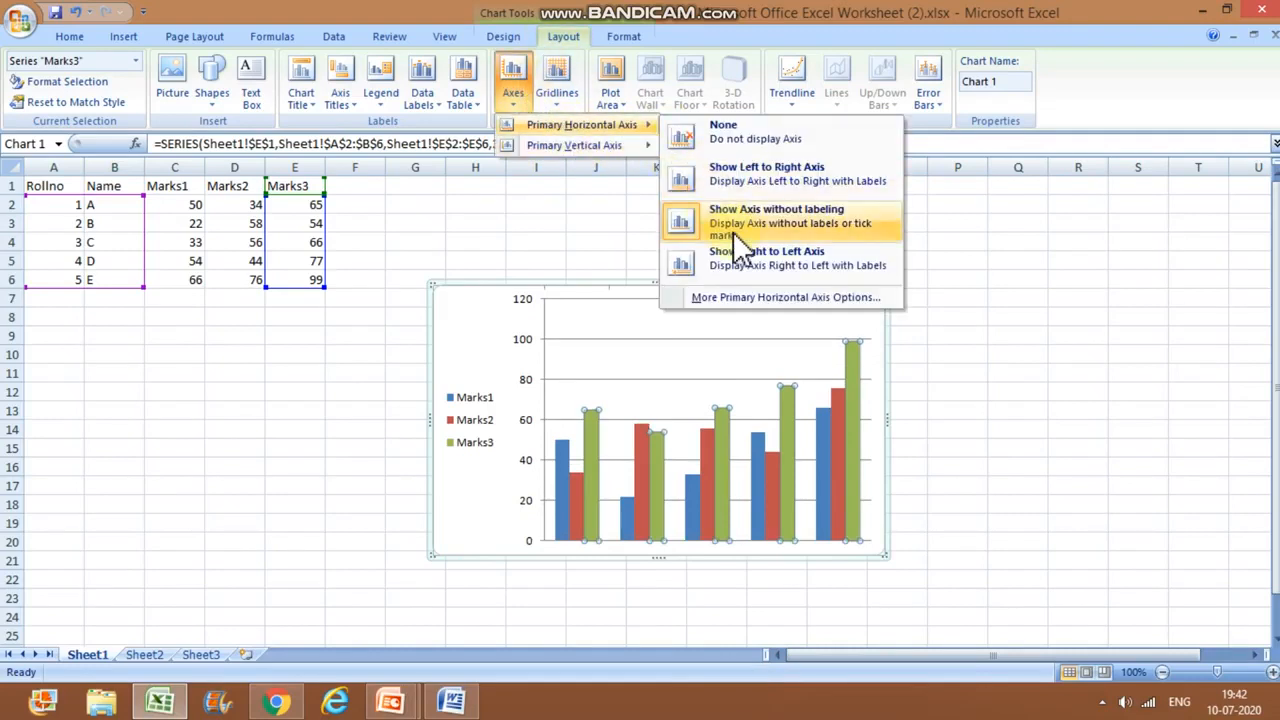
{"action": "left_click", "coordinate": [746, 255]}
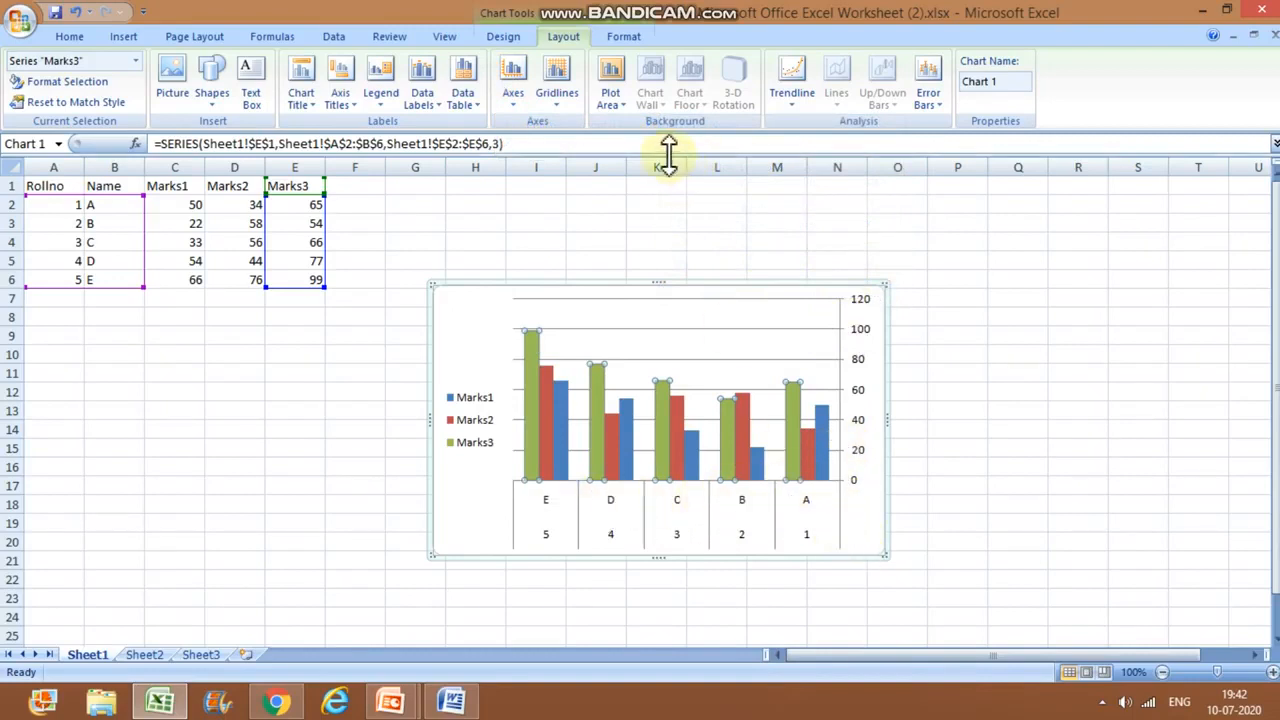
Set the primary horizontal axis back to the left-to-right display with labels
{"action": "left_click", "coordinate": [531, 96]}
{"action": "mouse_move", "coordinate": [553, 142]}
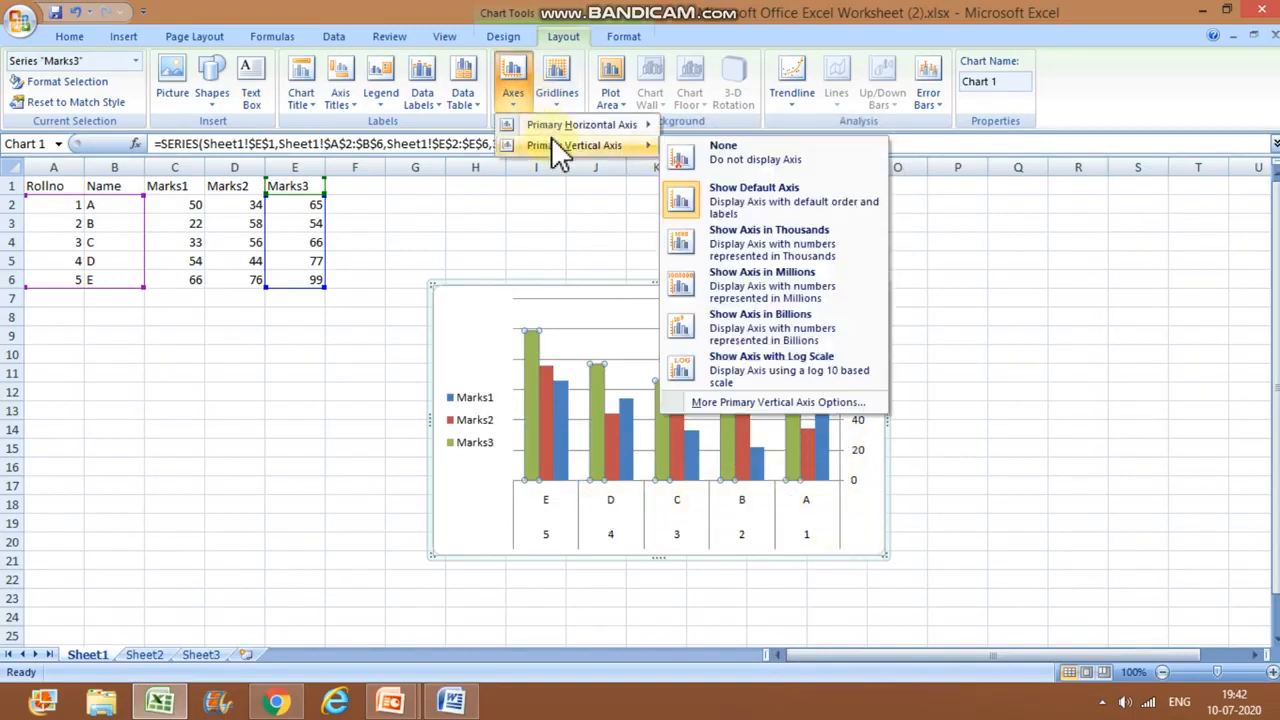
{"action": "mouse_move", "coordinate": [588, 122]}
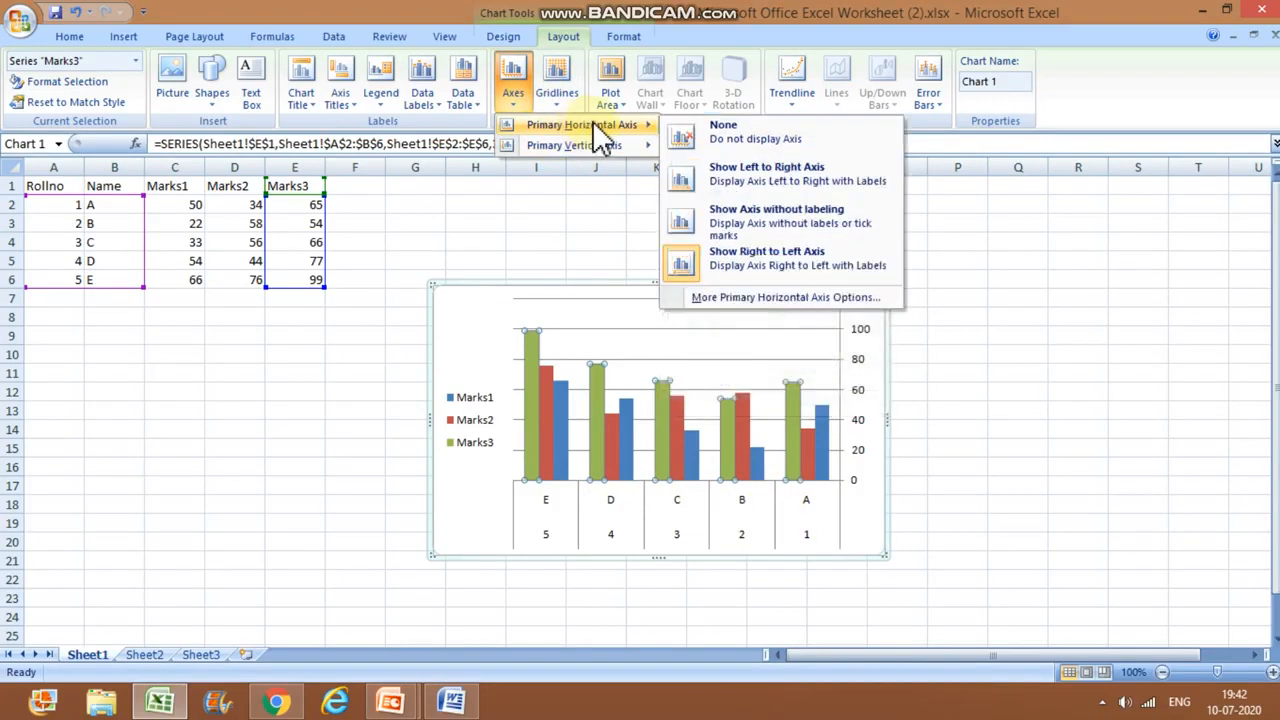
{"action": "left_click", "coordinate": [725, 172]}
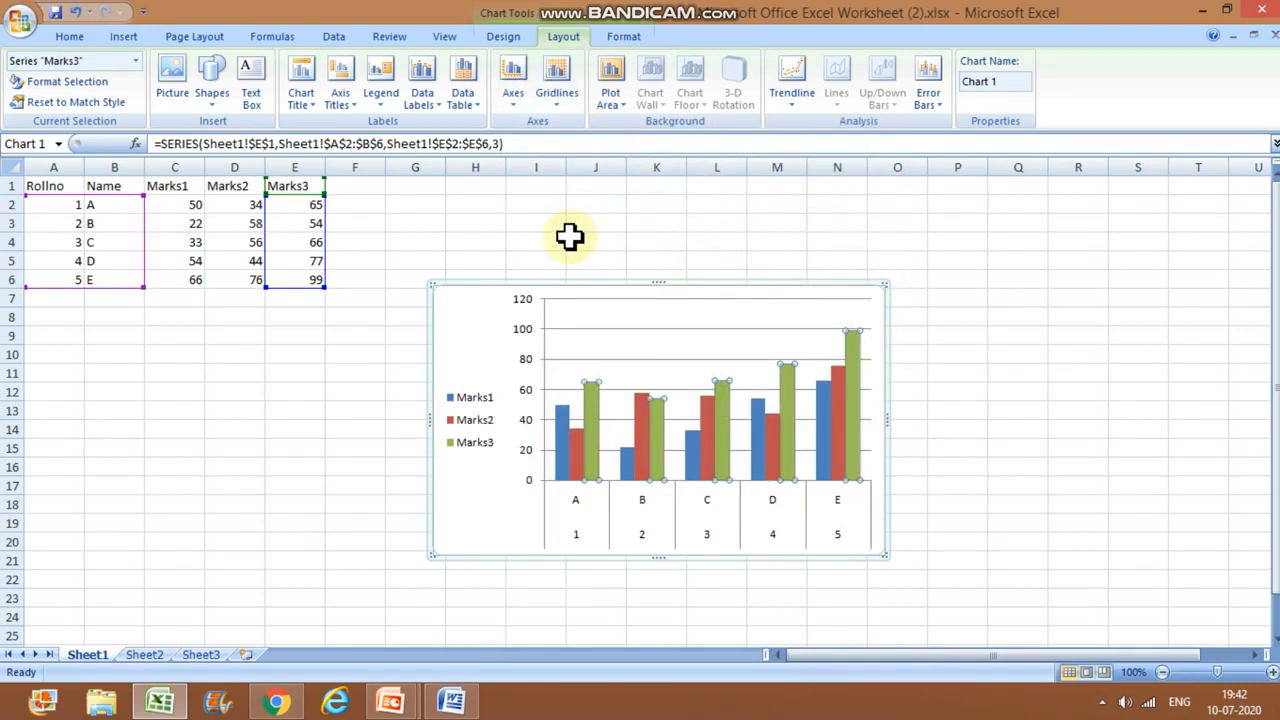
Try several chart style colors on the column chart, including orange, green, blue and grayscale, and keep the teal style
{"action": "left_click", "coordinate": [650, 399]}
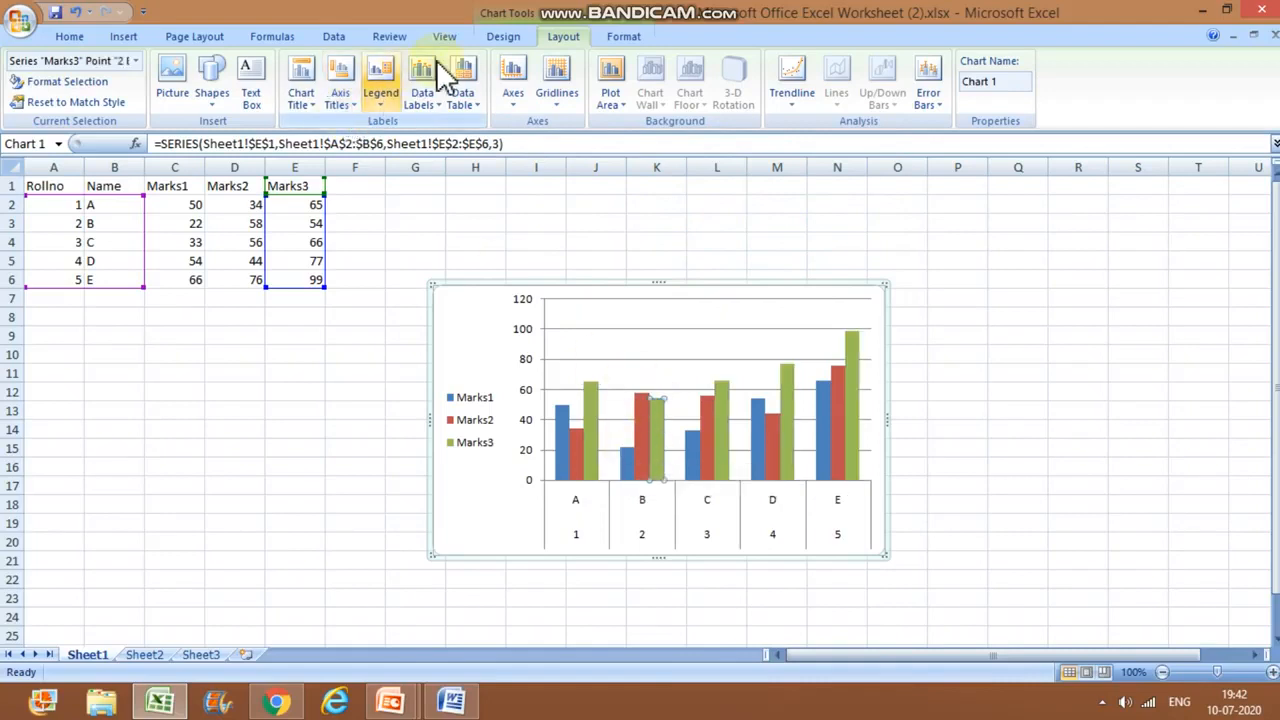
{"action": "left_click", "coordinate": [487, 50]}
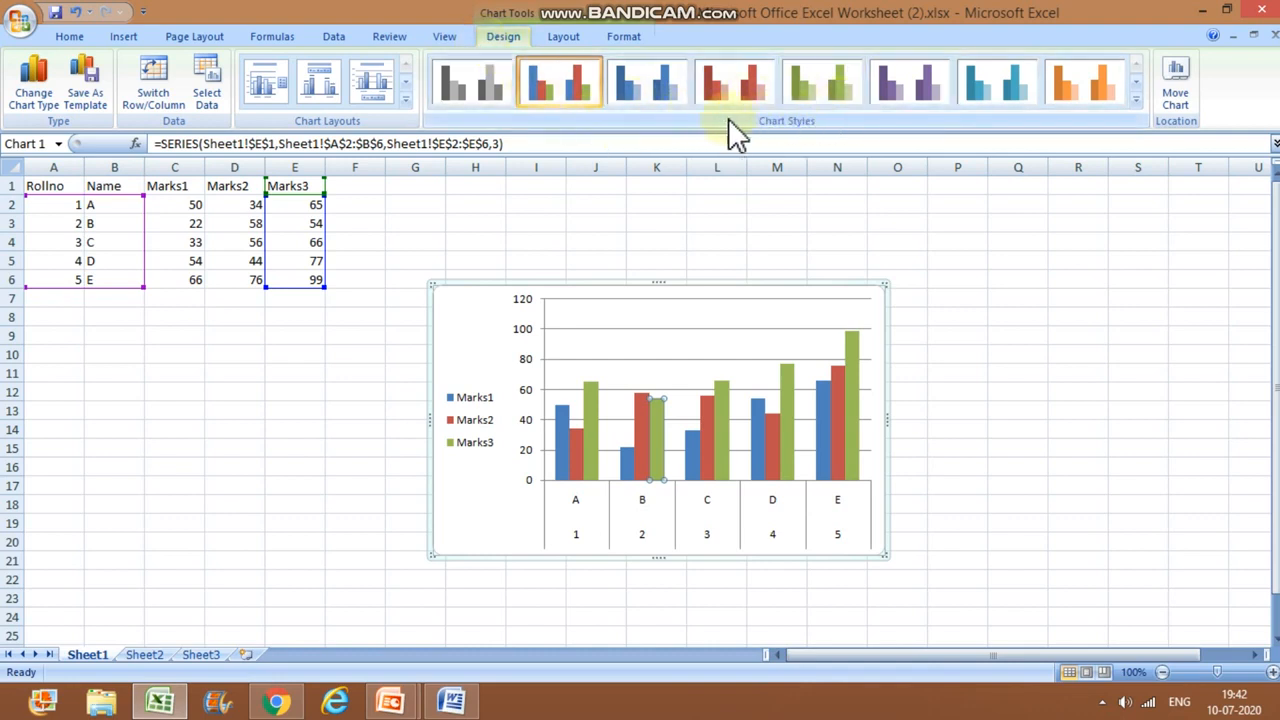
{"action": "left_click", "coordinate": [883, 95]}
{"action": "left_click", "coordinate": [975, 92]}
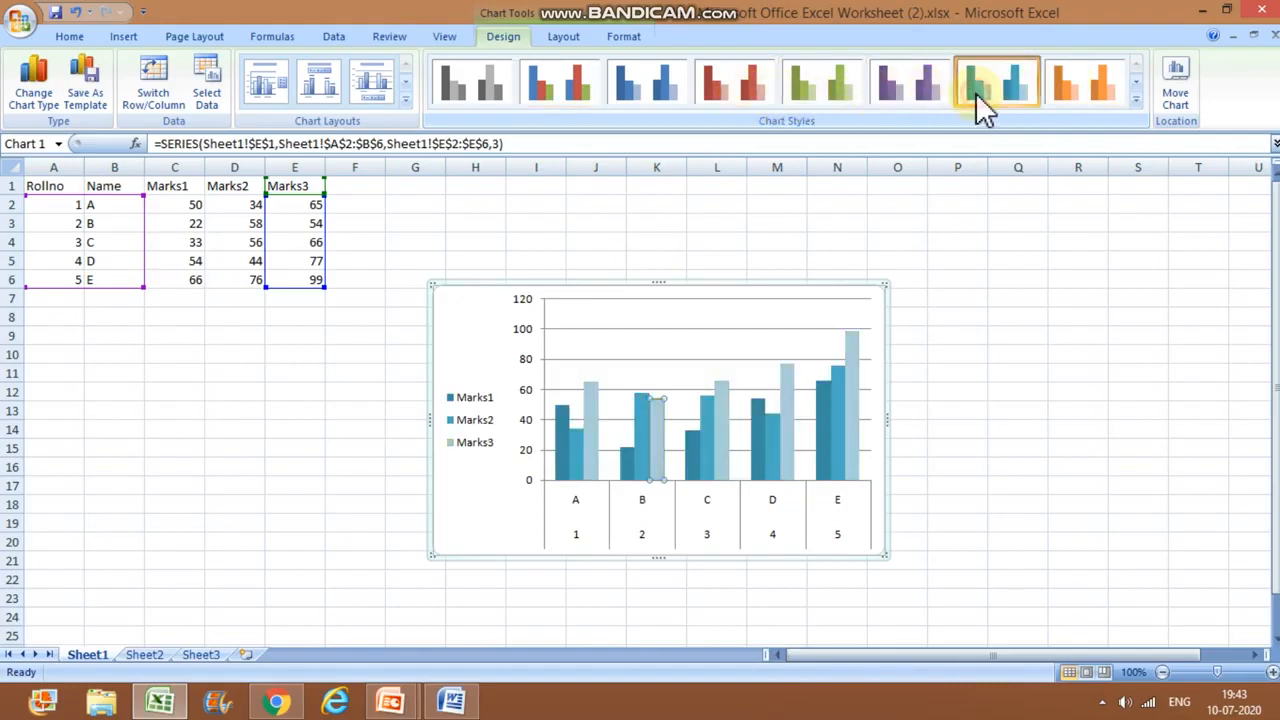
{"action": "left_click", "coordinate": [1066, 90]}
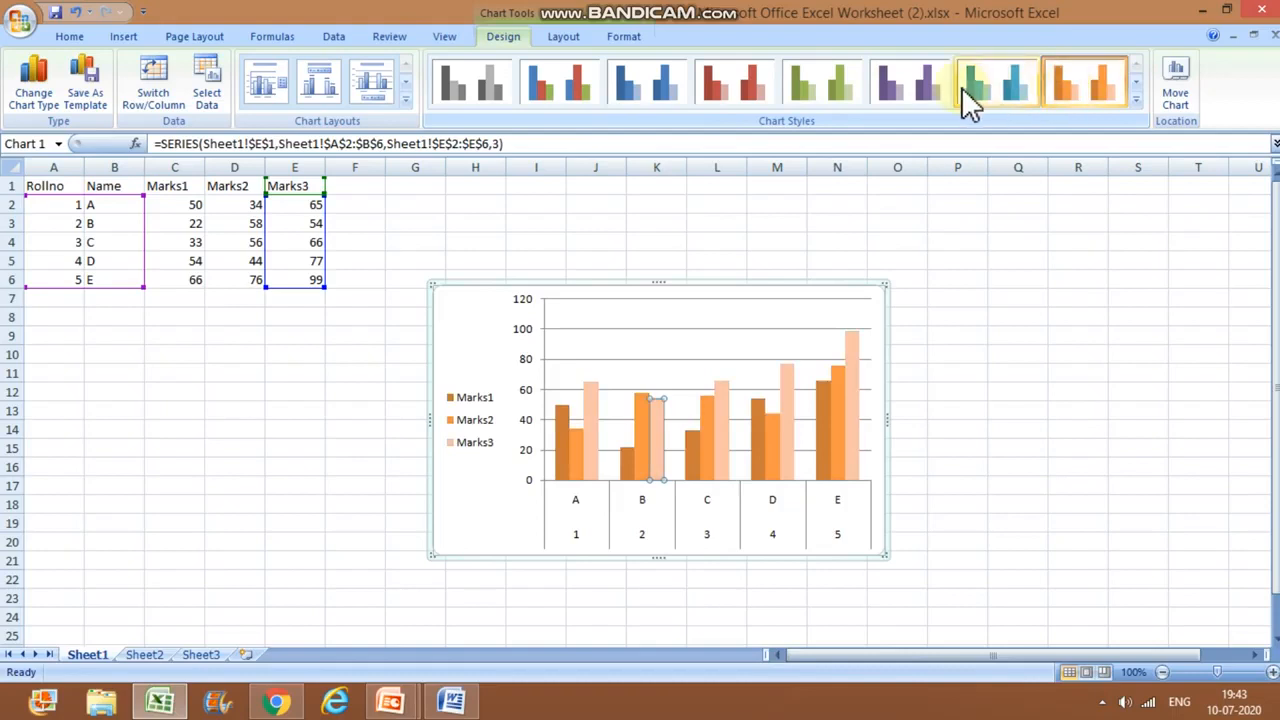
{"action": "left_click", "coordinate": [830, 96]}
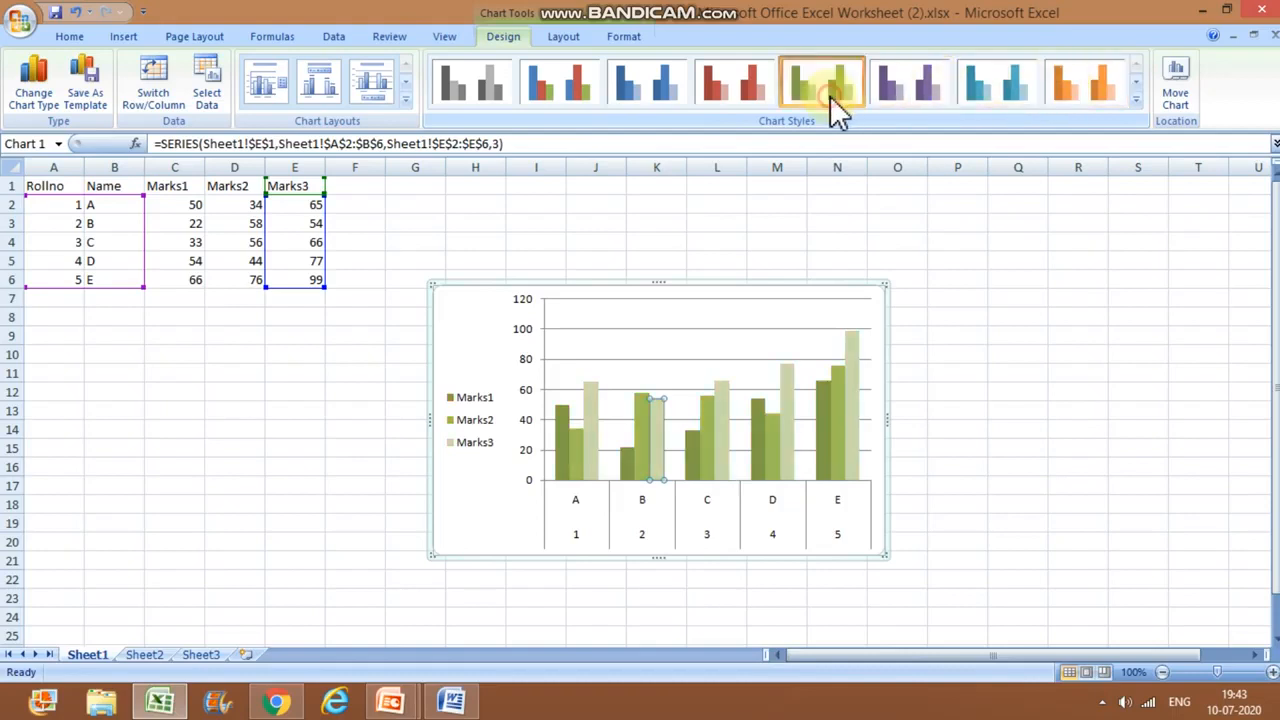
{"action": "left_click", "coordinate": [726, 88]}
{"action": "left_click", "coordinate": [646, 78]}
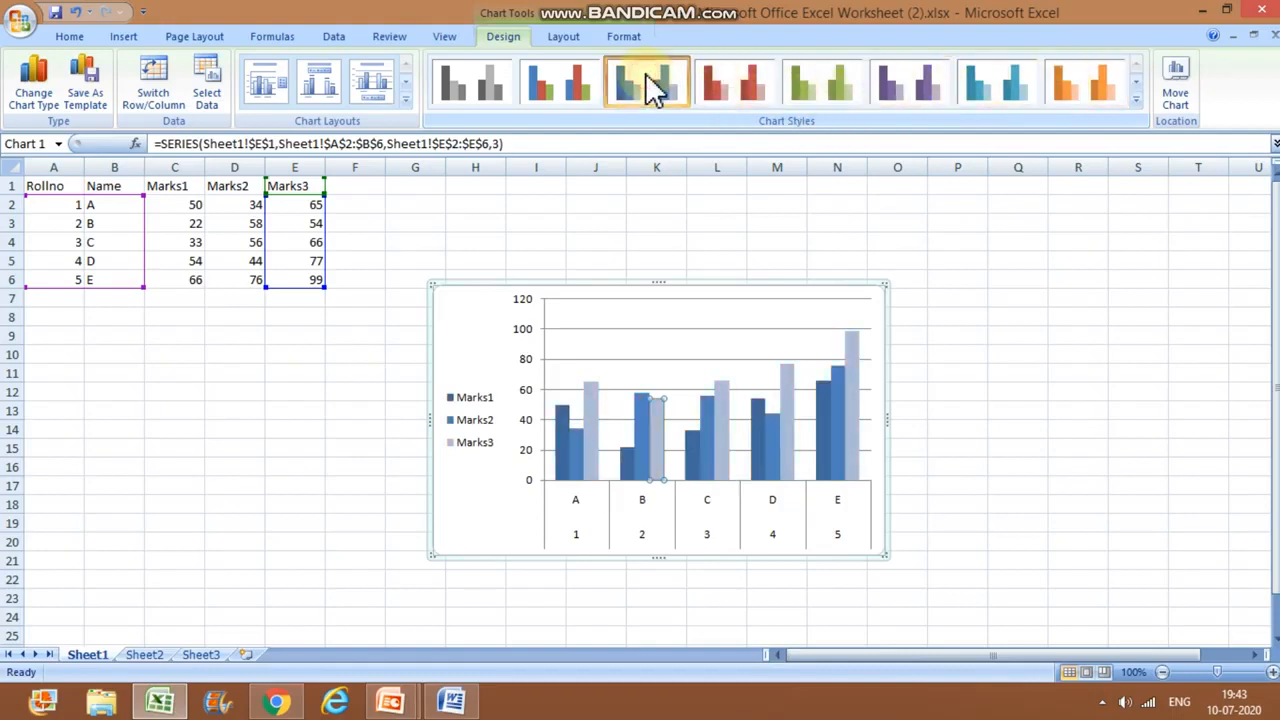
{"action": "left_click", "coordinate": [557, 92]}
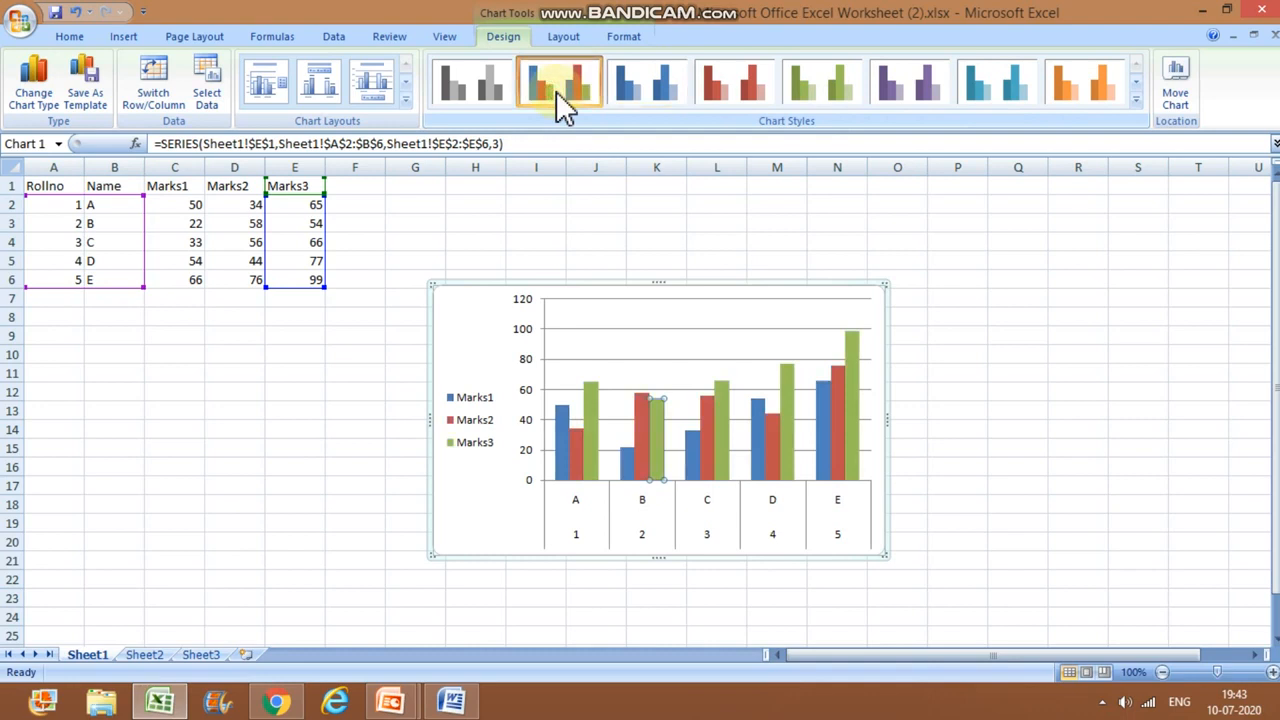
{"action": "left_click", "coordinate": [481, 93]}
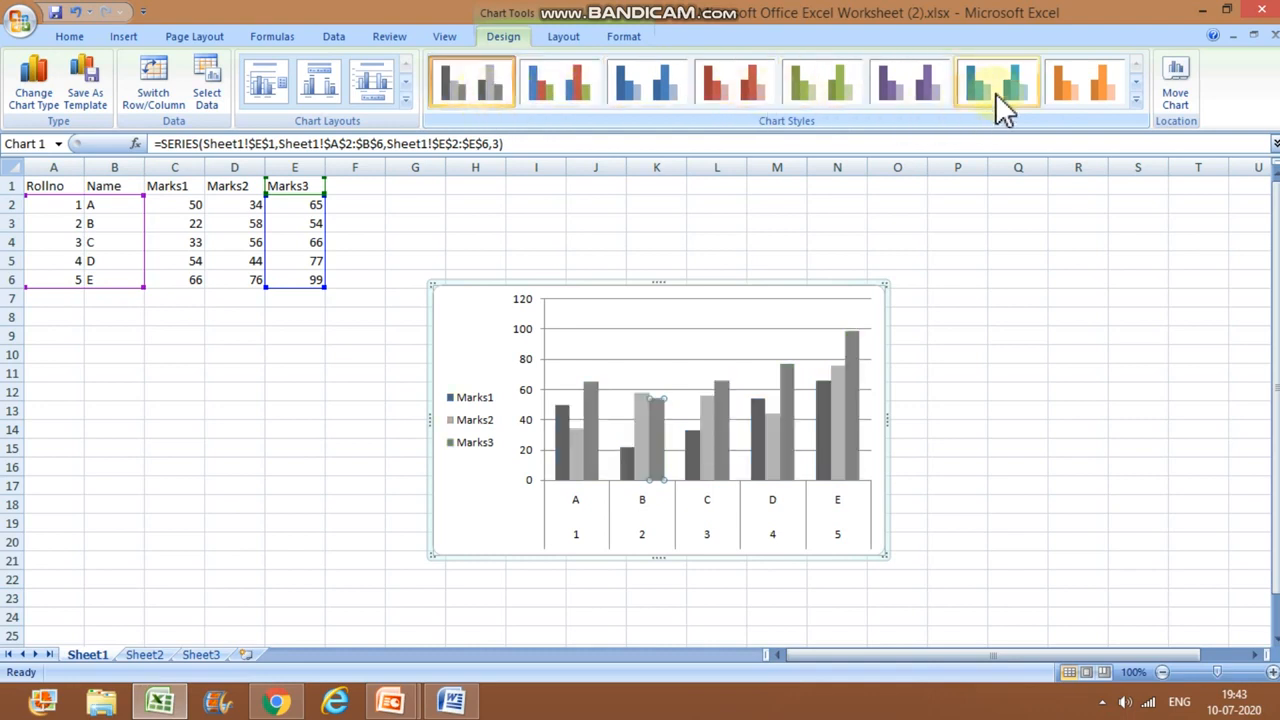
{"action": "left_click", "coordinate": [1110, 79]}
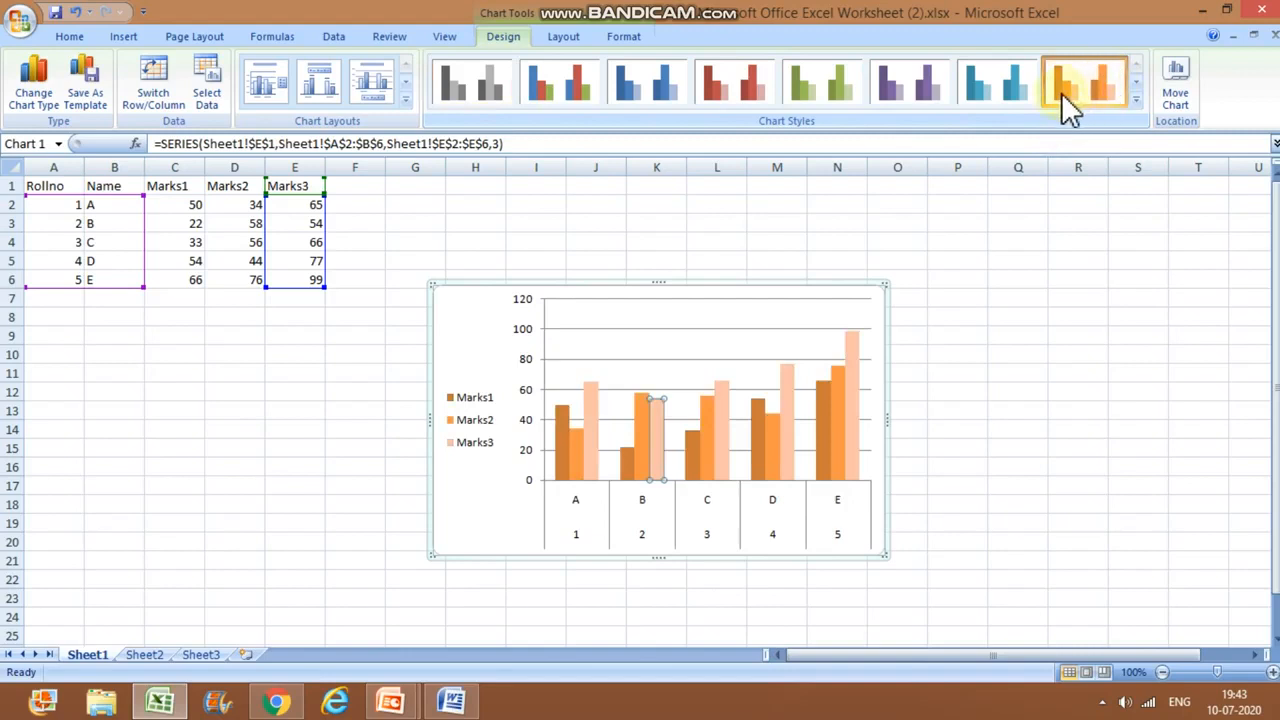
{"action": "left_click", "coordinate": [1017, 95]}
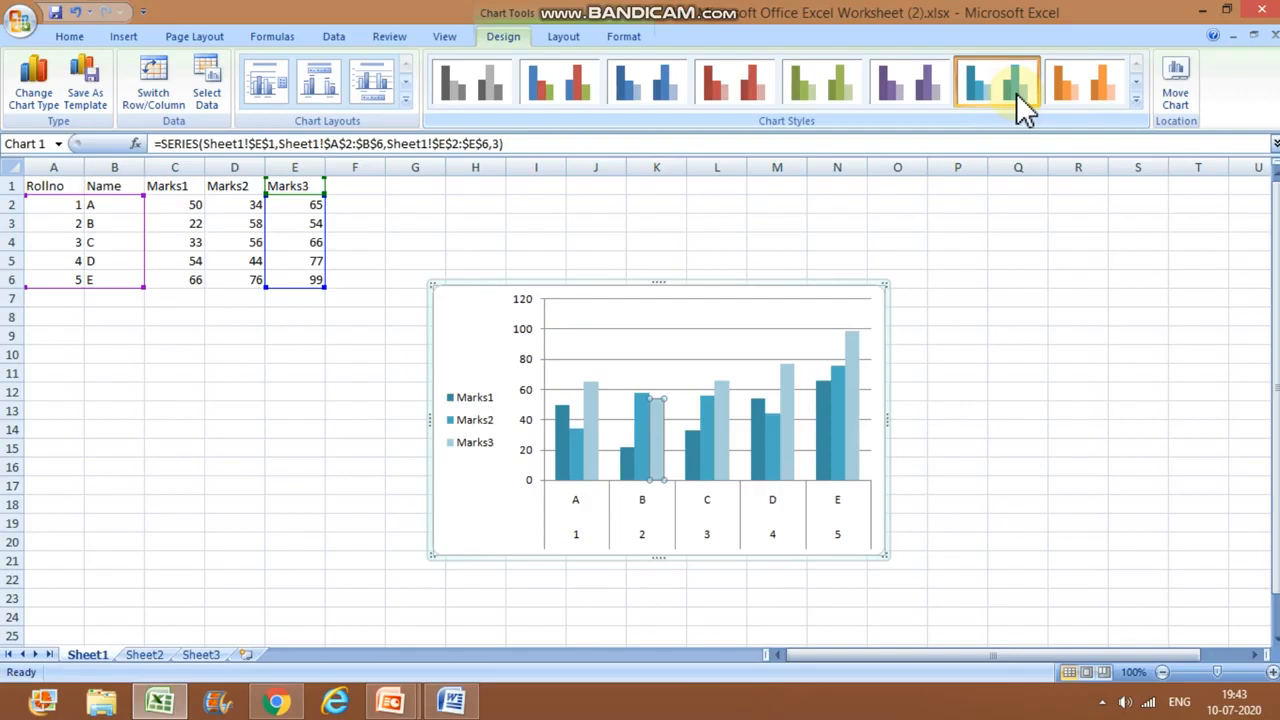
{"action": "left_click", "coordinate": [1020, 395]}
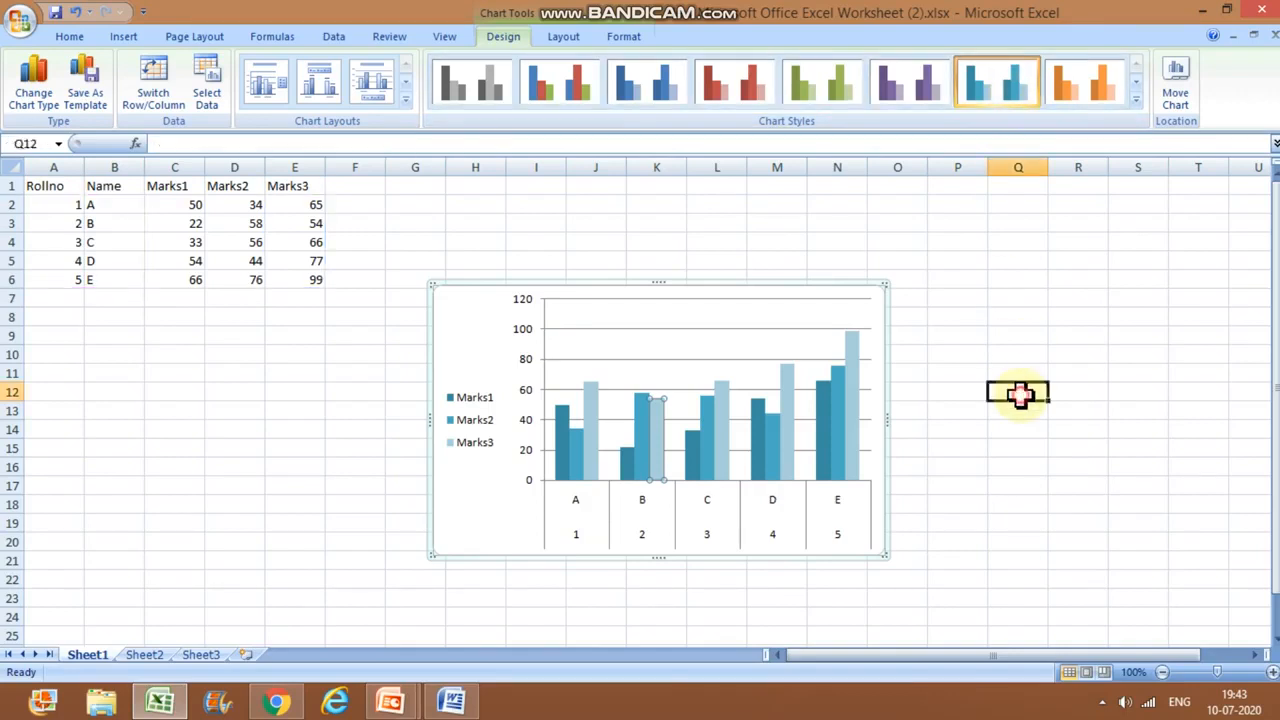
Change the column chart to a standard pie chart
{"action": "left_click", "coordinate": [756, 400]}
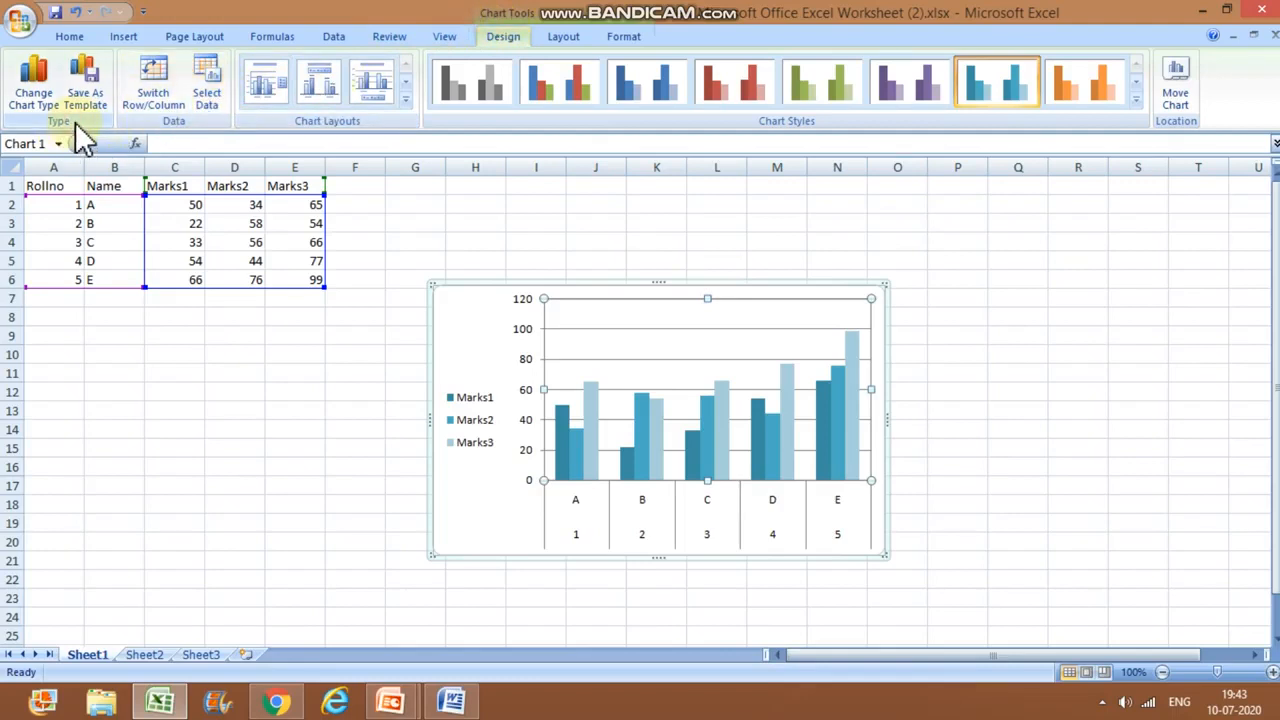
{"action": "left_click", "coordinate": [48, 98]}
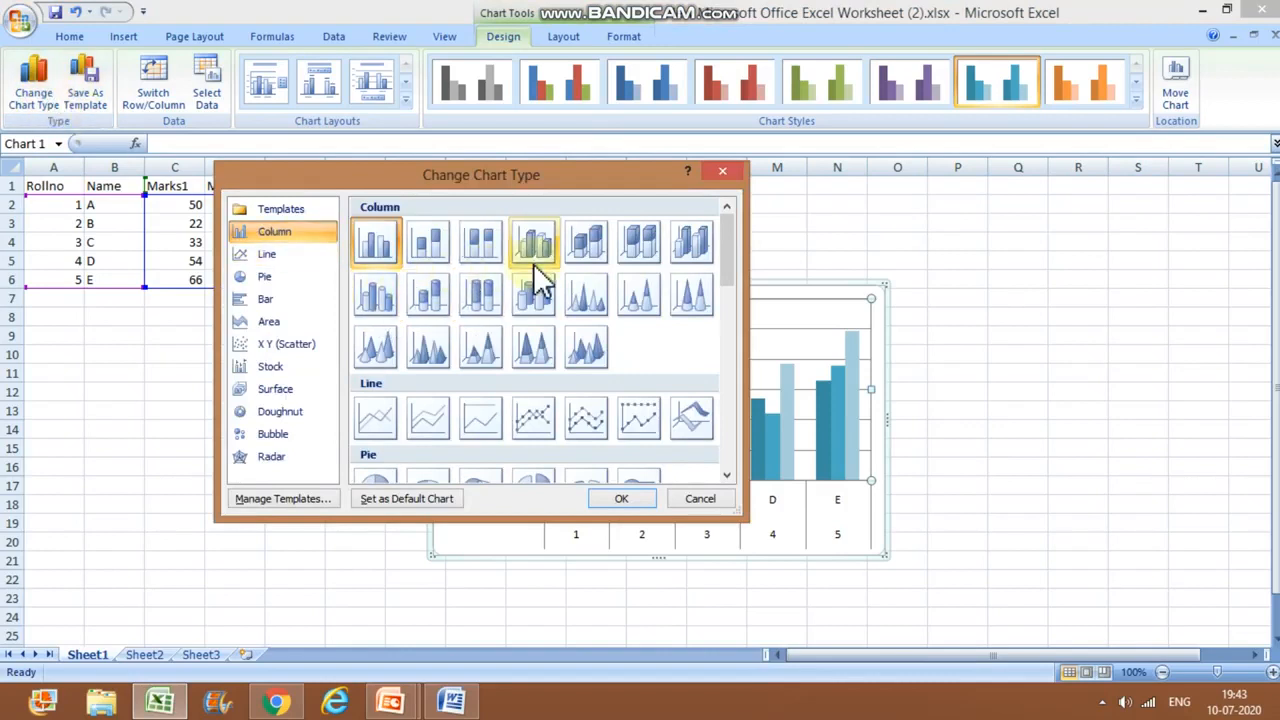
{"action": "left_click", "coordinate": [293, 276]}
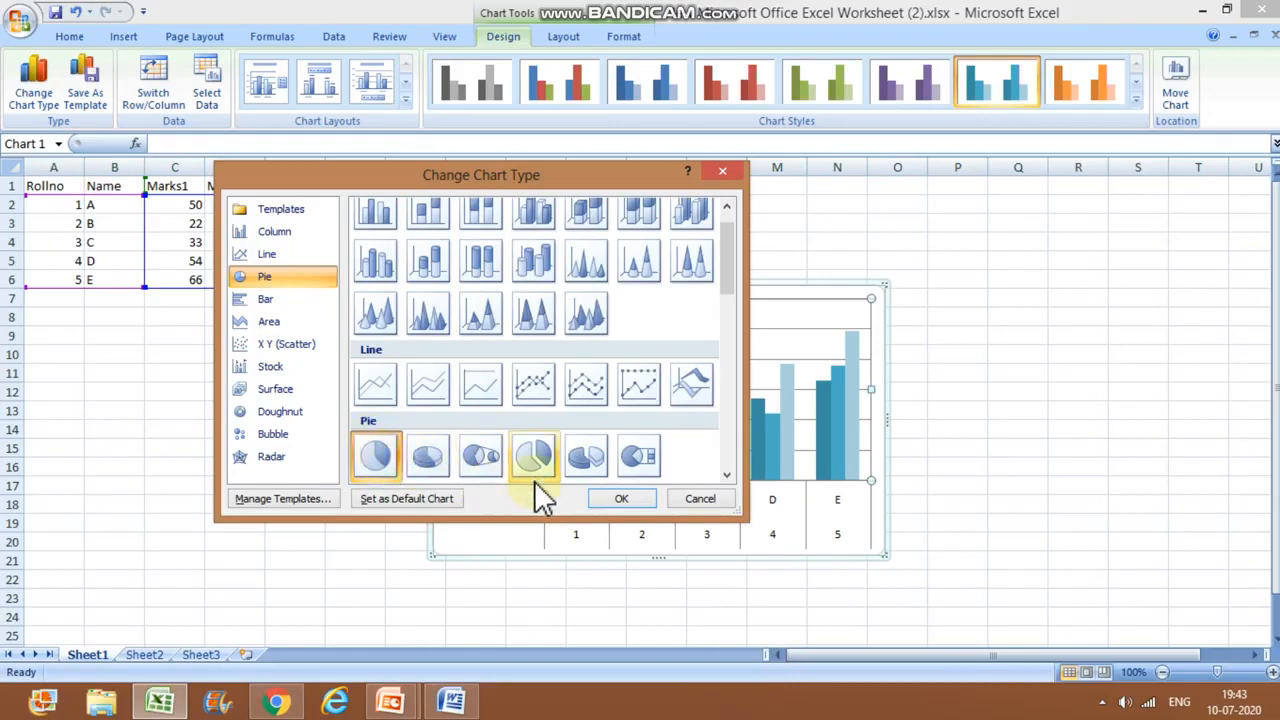
{"action": "left_click", "coordinate": [598, 495]}
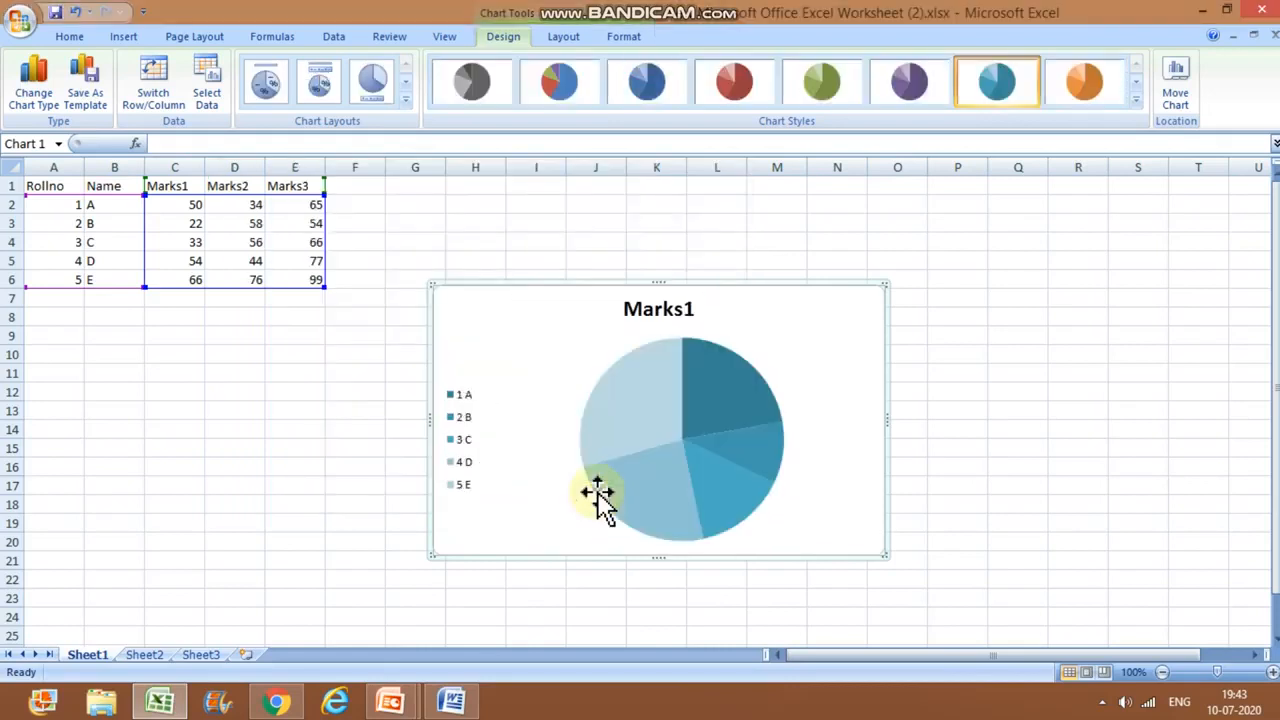